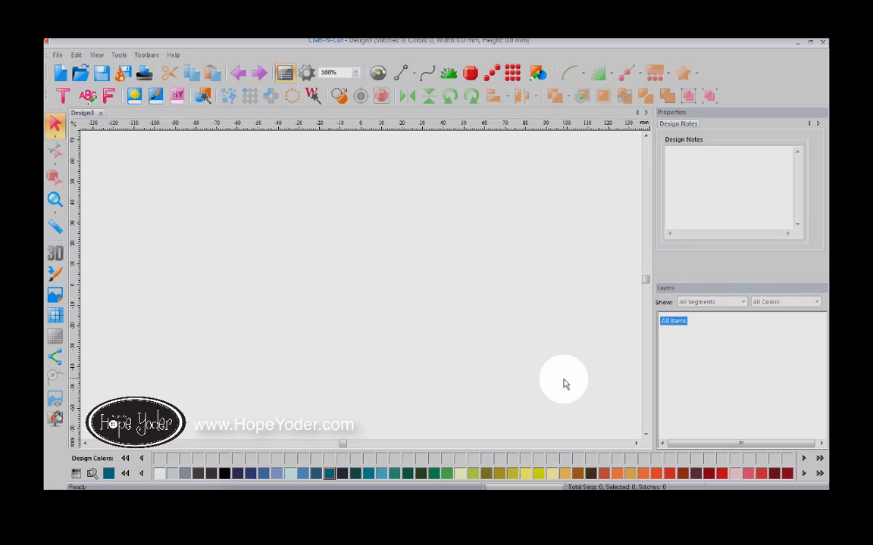
Step: Insert the orange pointed pocket shape from the Hope Yoder Library into the empty design
left_click(179, 96)
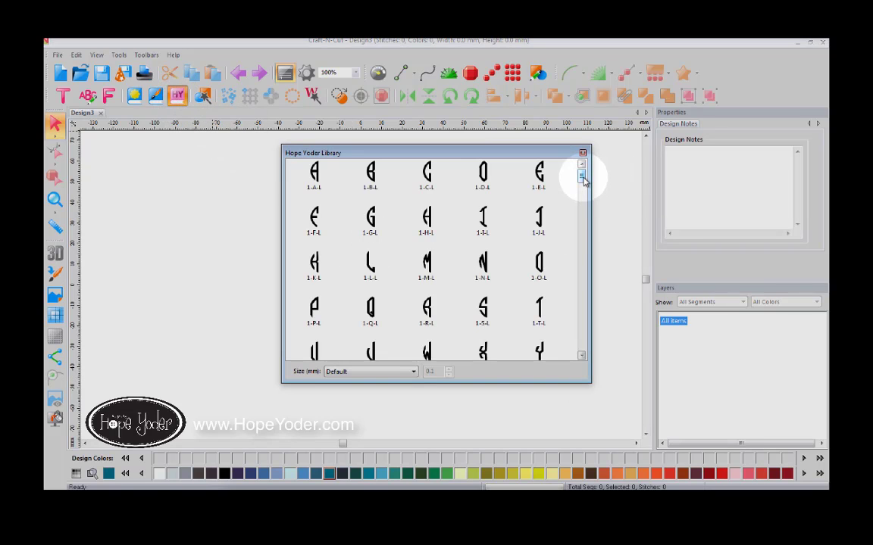
left_click_drag(583, 181, 591, 307)
double_click(540, 275)
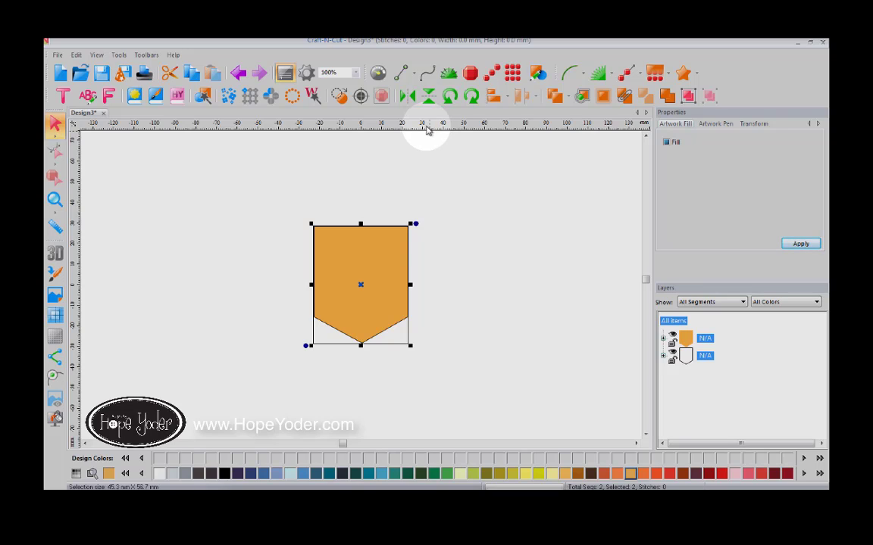
Step: Place horizontal guidelines at about 54 and 46 mm above the shape and vertical guidelines at about -12 and 8 mm
left_click_drag(426, 130, 429, 177)
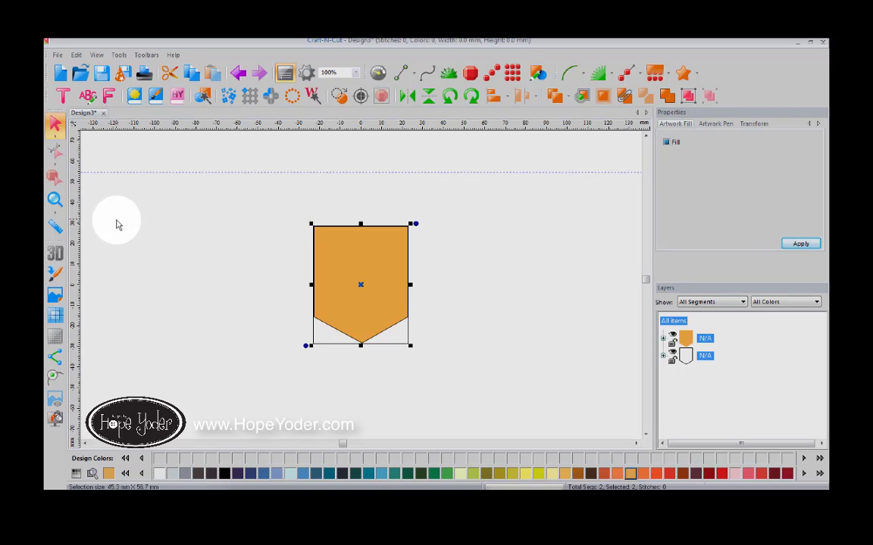
left_click_drag(75, 208, 336, 216)
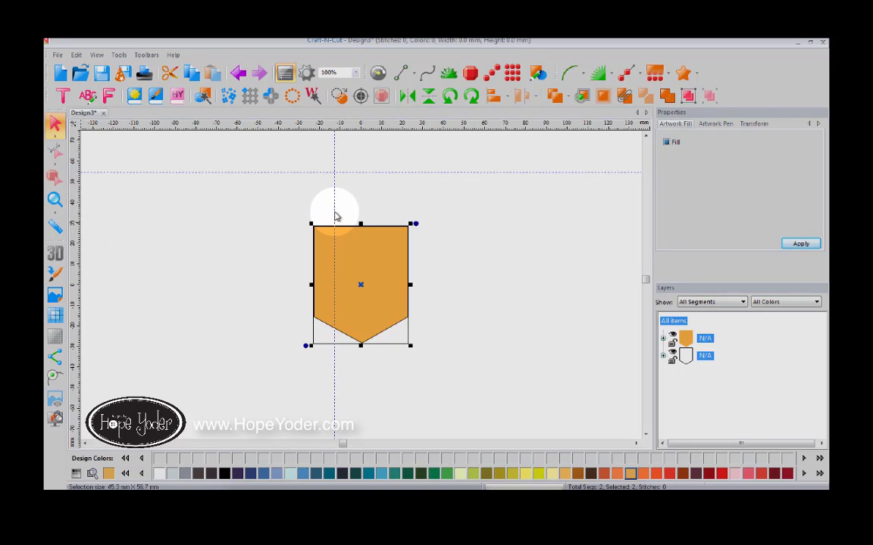
left_click_drag(79, 209, 378, 215)
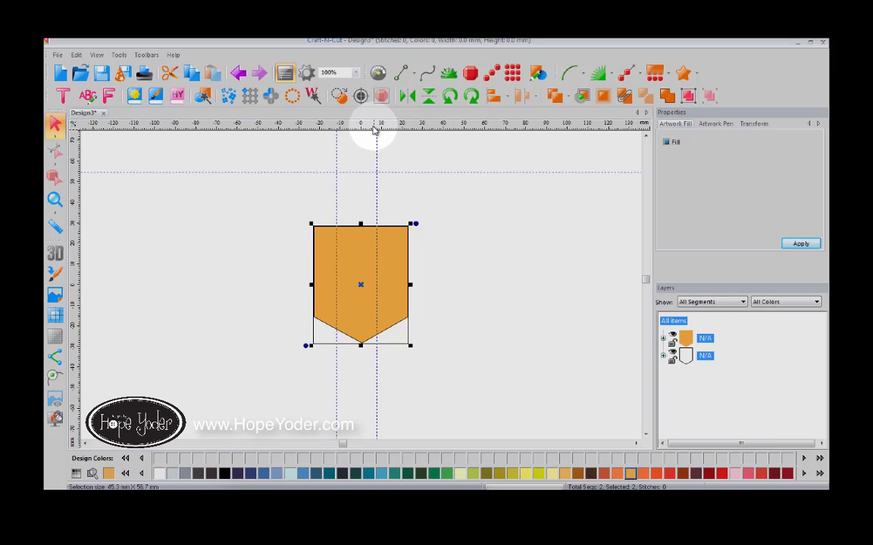
left_click_drag(373, 129, 373, 194)
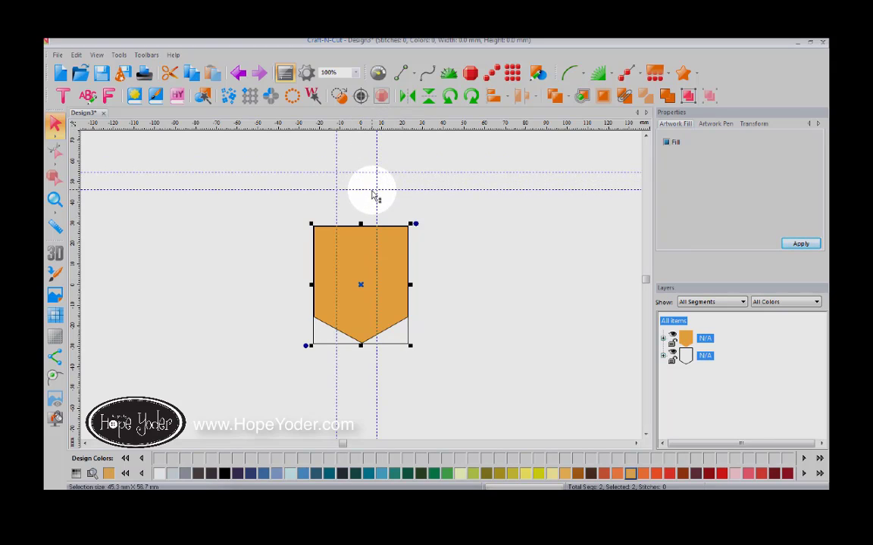
Step: Turn on Snap to guidelines and Snap to anchors for the workspace
right_click(402, 129)
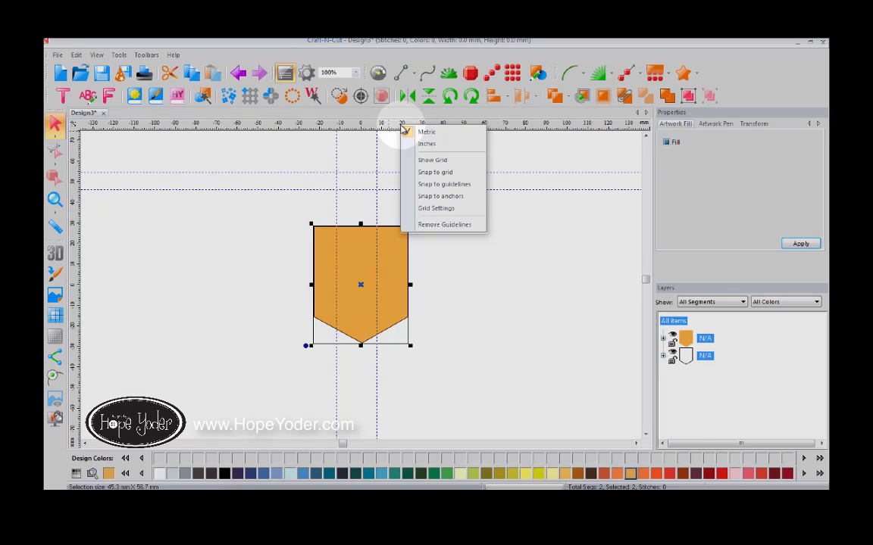
left_click(425, 184)
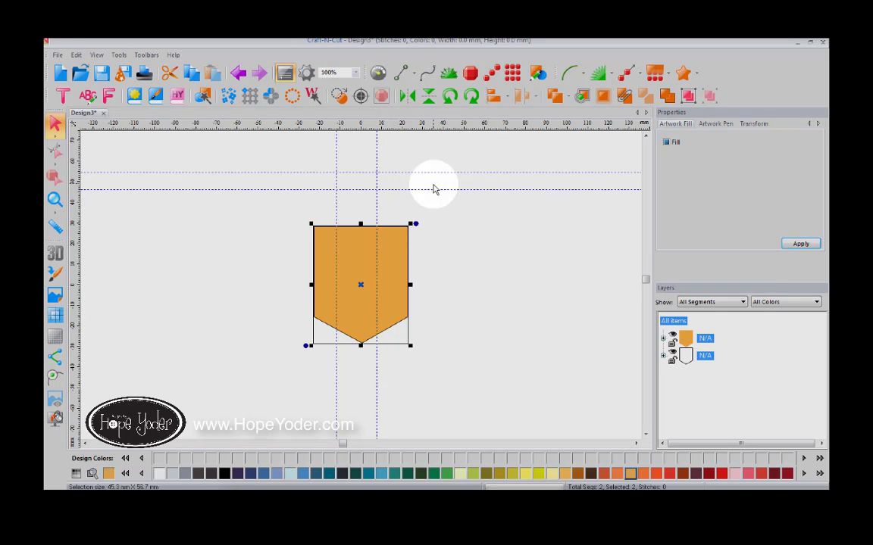
right_click(435, 127)
left_click(460, 195)
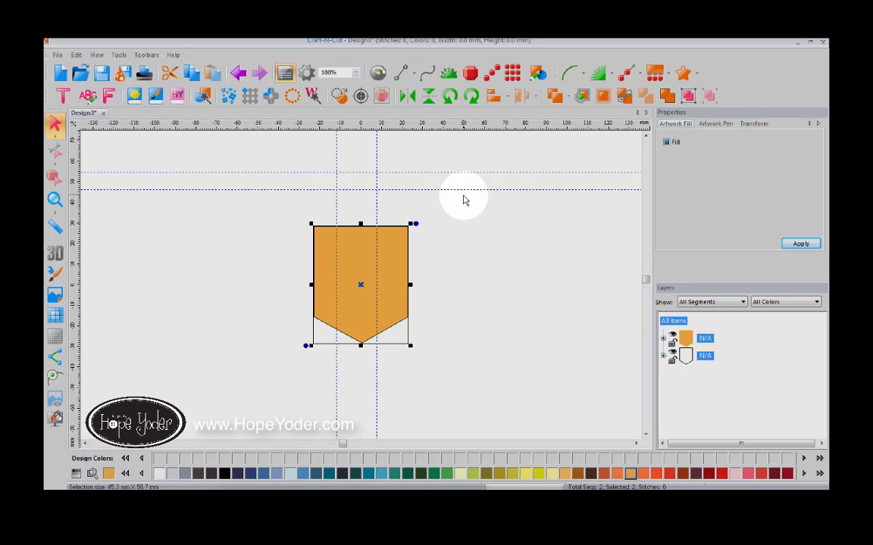
Step: Check the snap options in the grid preferences and briefly show the background grid
left_click(306, 71)
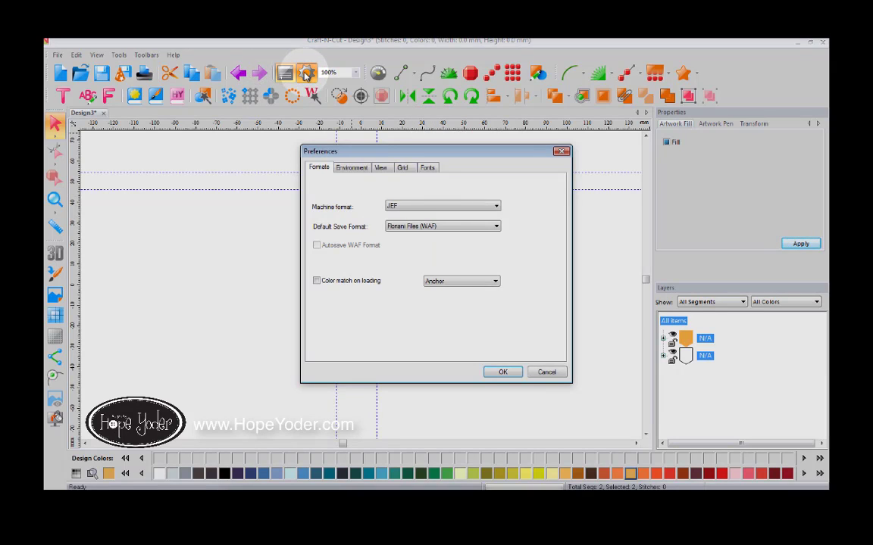
left_click(402, 167)
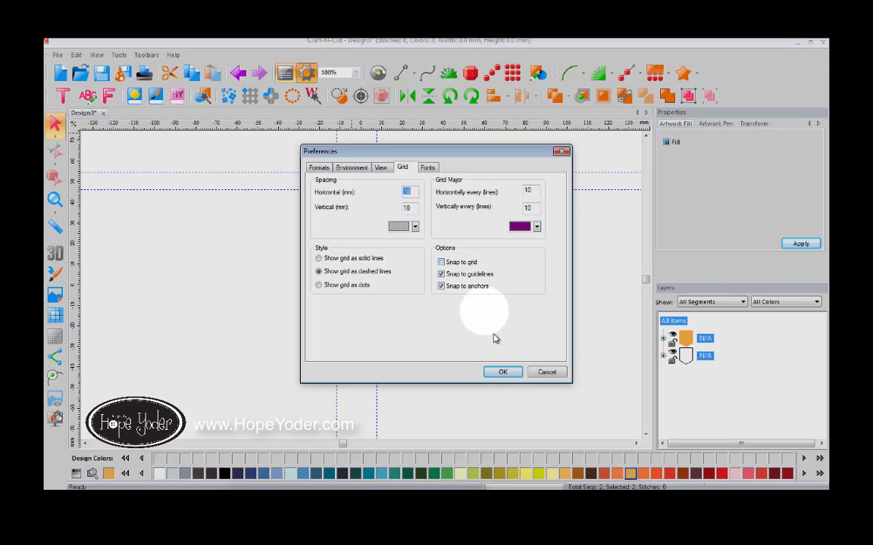
left_click(502, 372)
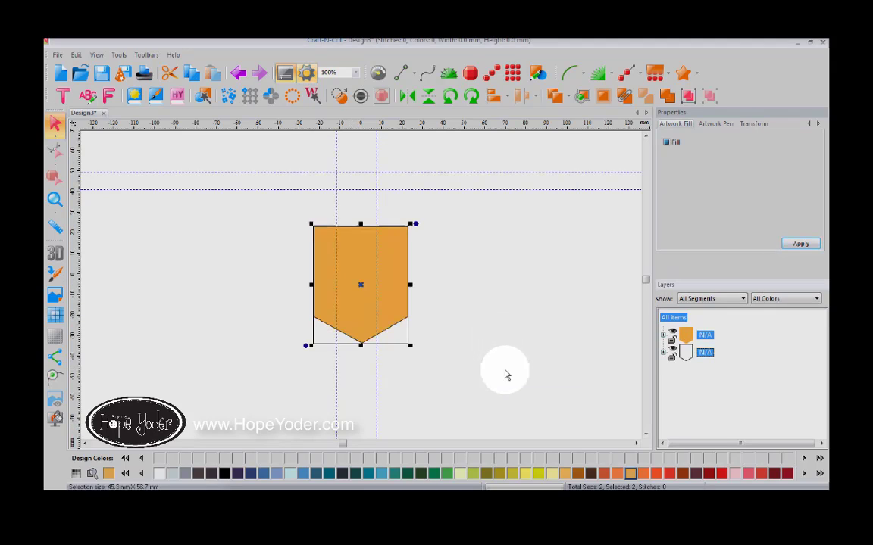
left_click(56, 315)
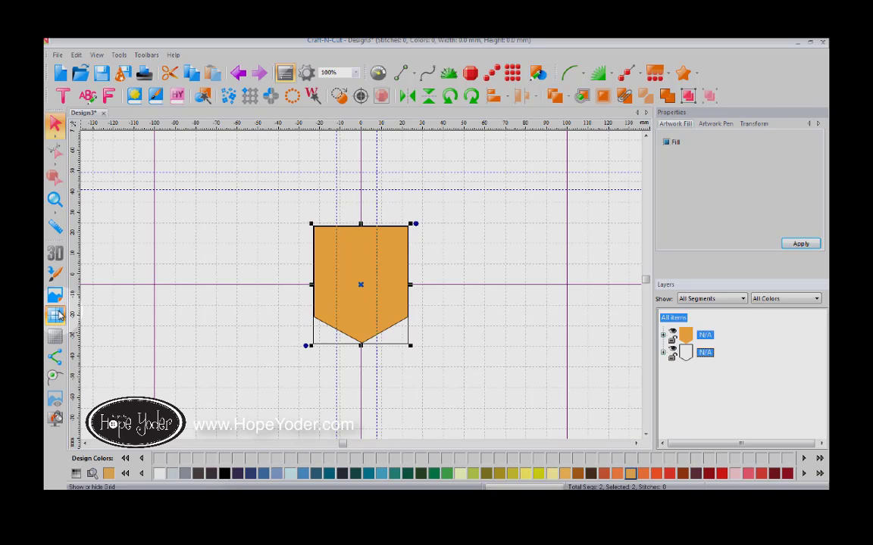
left_click(58, 315)
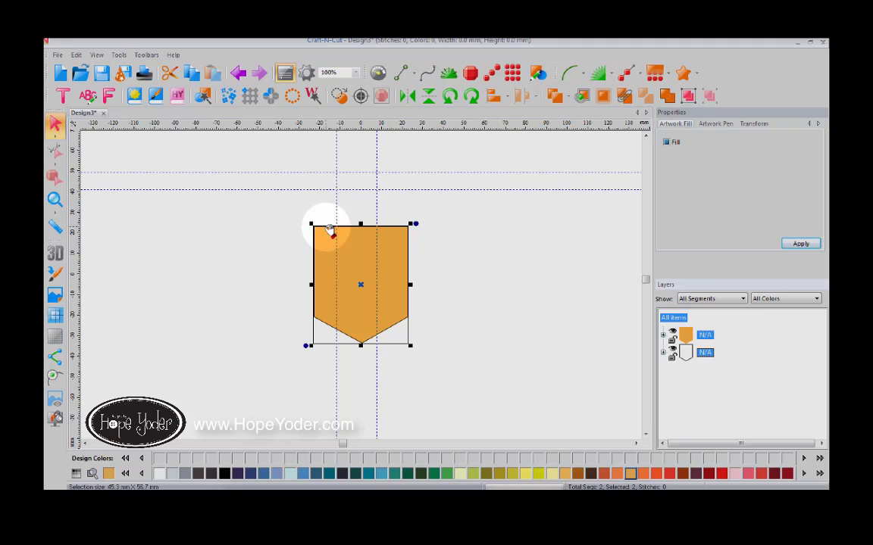
Step: Delete the unfilled black outline layer of the pointed shape, keeping only the orange filled one
left_click(402, 74)
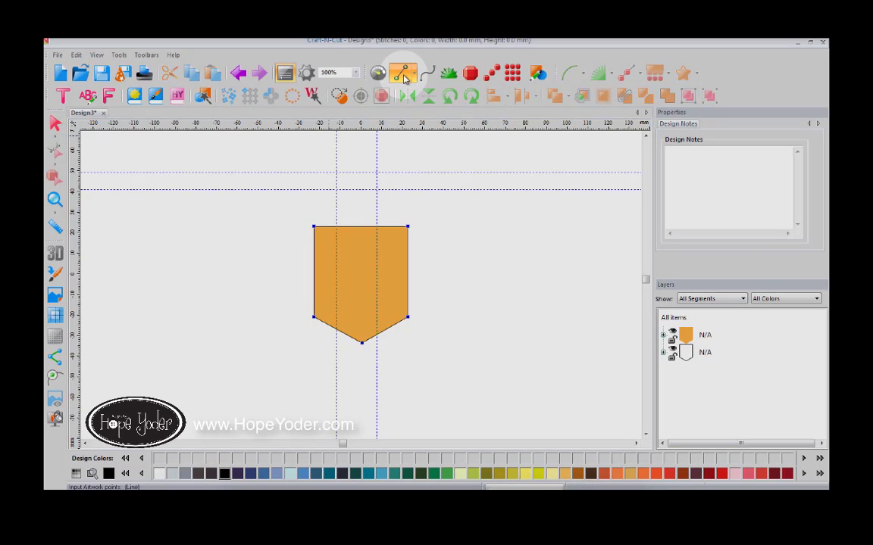
left_click(706, 354)
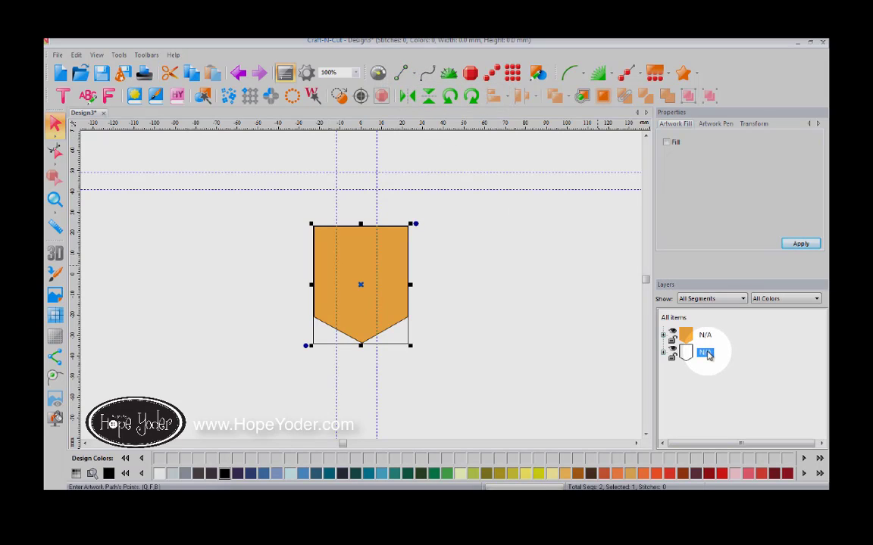
right_click(706, 354)
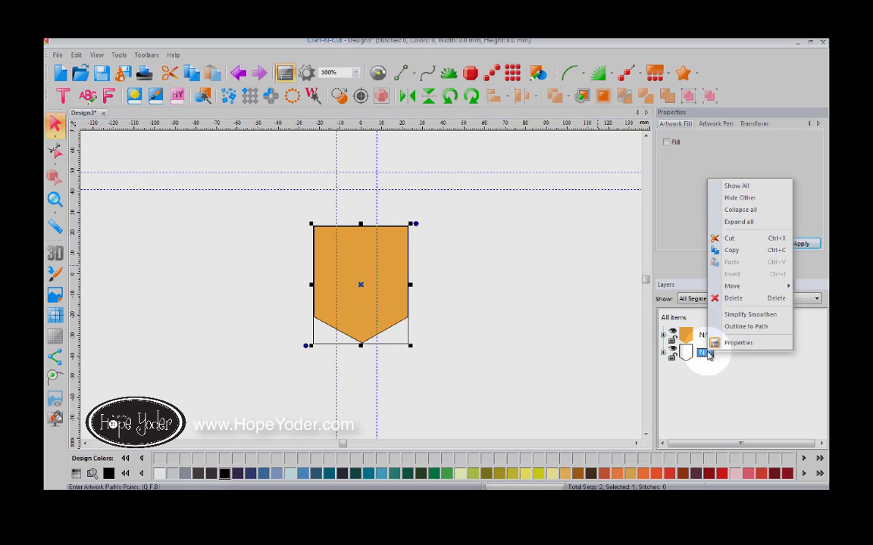
left_click(730, 298)
Step: Start a straight-line artwork path along the orange shape's upper edge, from its left corner to its right corner
left_click(403, 73)
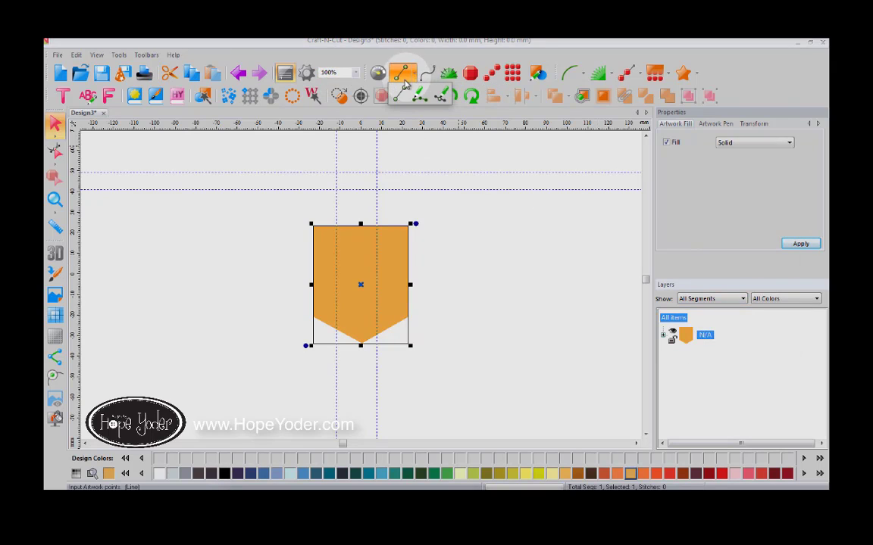
left_click(399, 95)
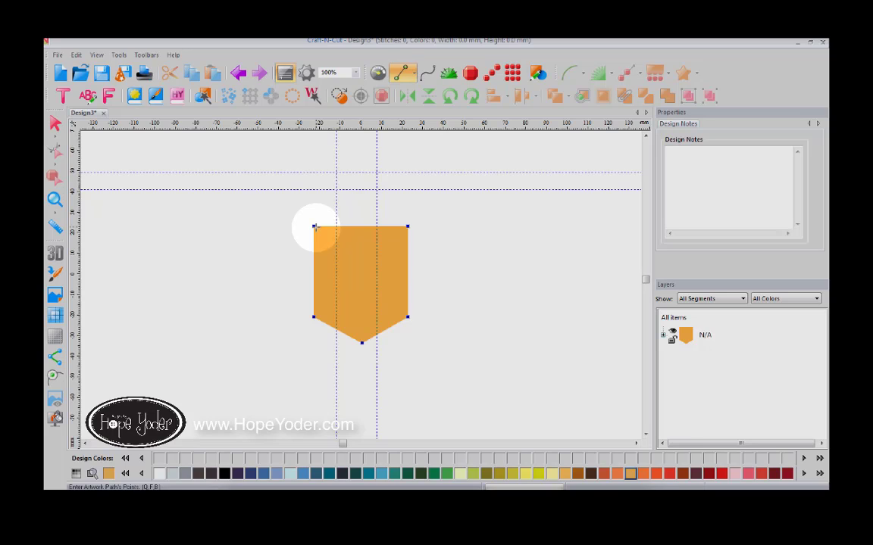
left_click(54, 199)
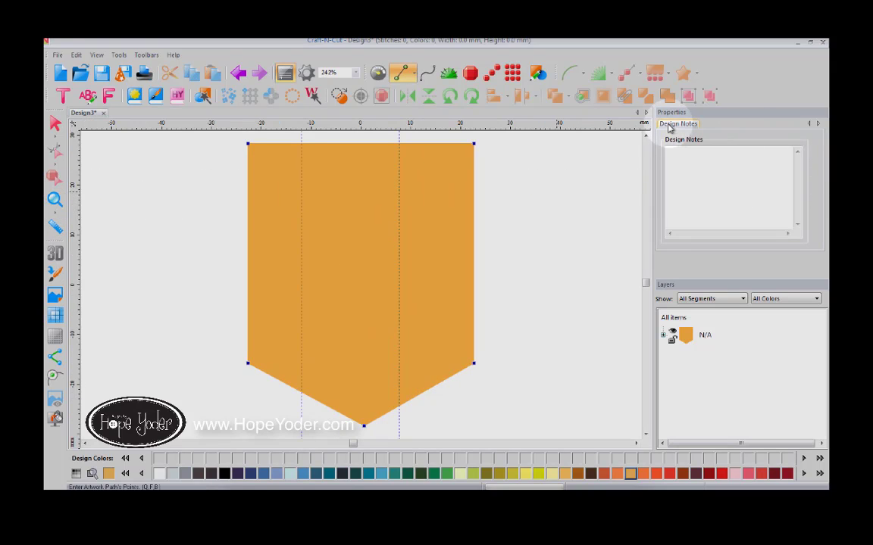
left_click_drag(645, 136, 644, 136)
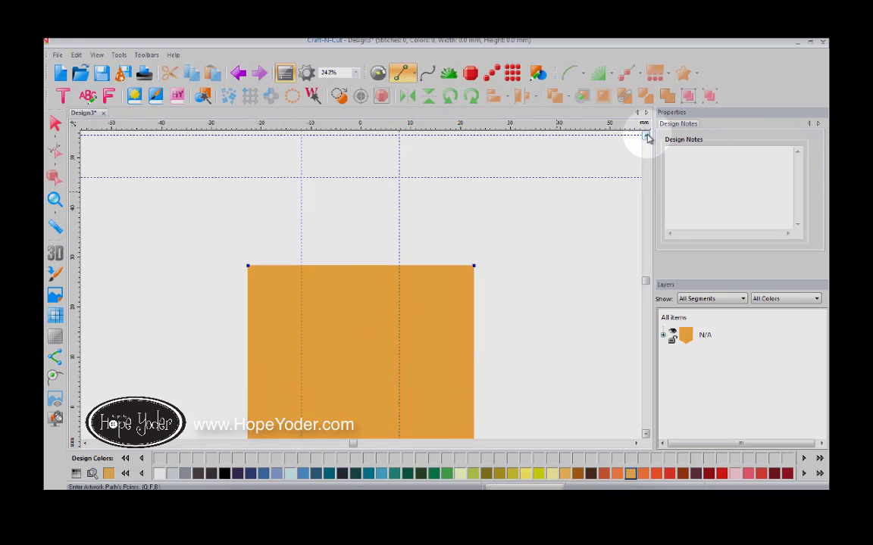
left_click(247, 265)
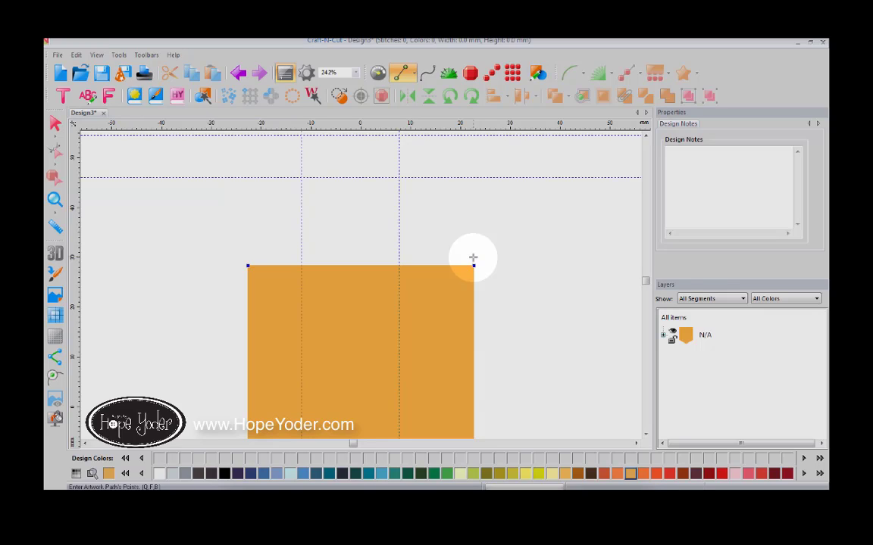
left_click(473, 265)
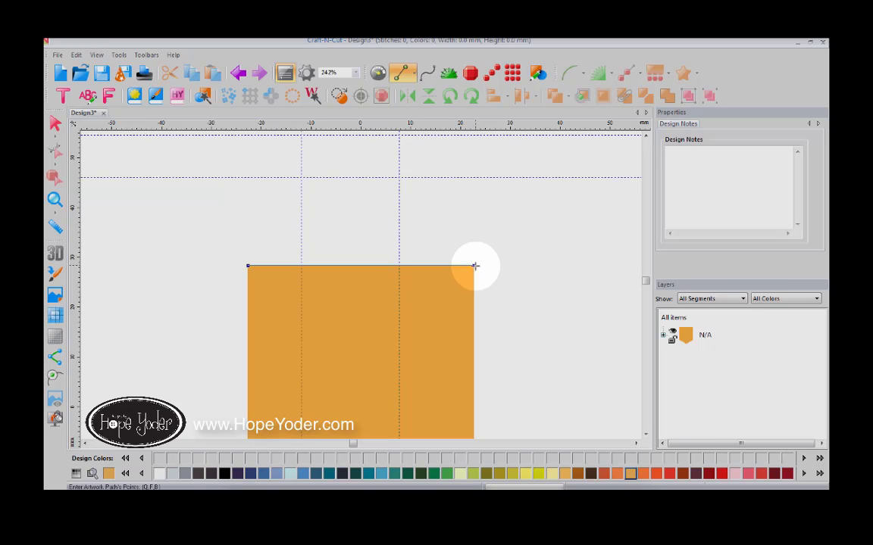
left_click(474, 266)
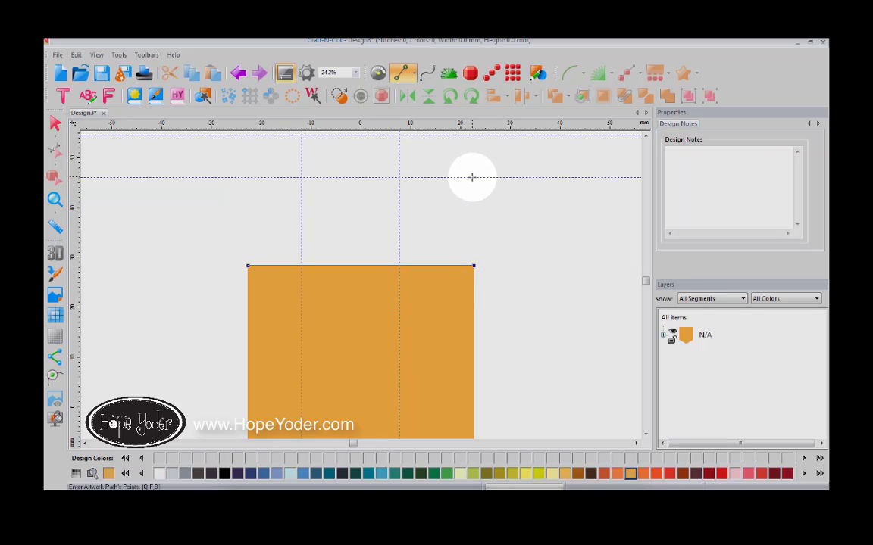
Step: Continue the path through the four guideline intersections and back to its starting corner, completing a bottle-neck shape about 45 × 26 mm
left_click(398, 178)
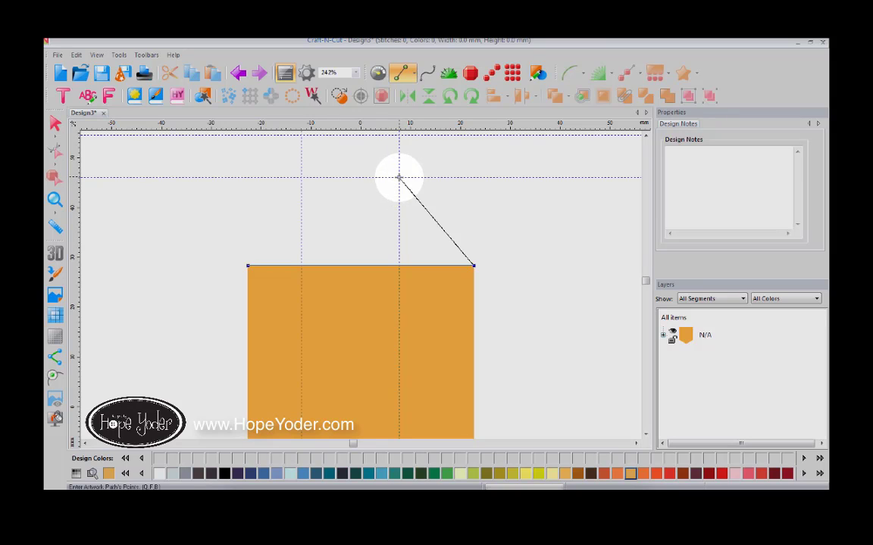
left_click(398, 136)
left_click(302, 135)
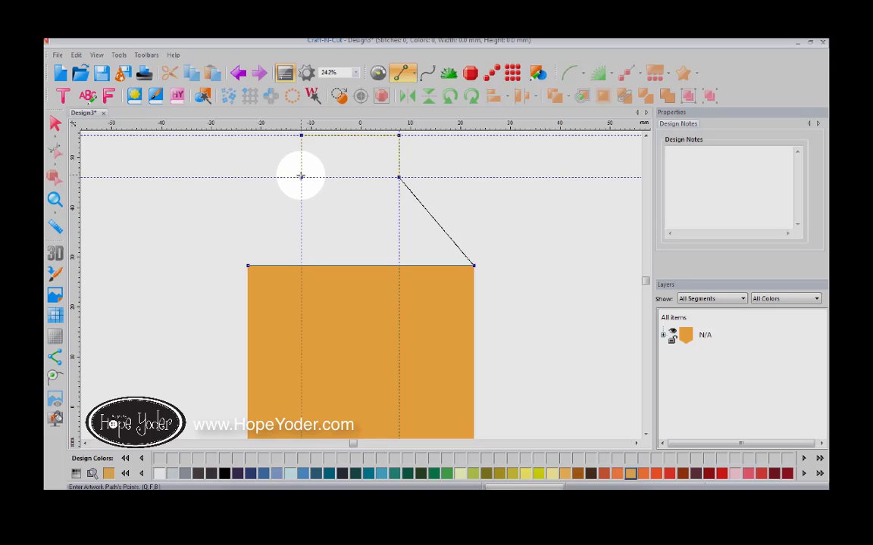
left_click(247, 265)
key("Return")
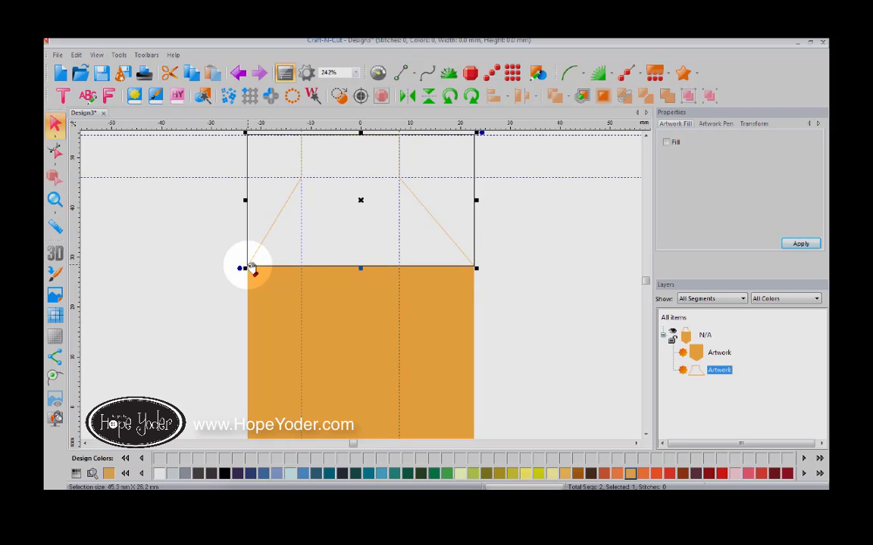
Step: Color the bottle-neck shape green, Craft-N-Cut 231 Sour Apple, and give it a solid fill
left_click(446, 473)
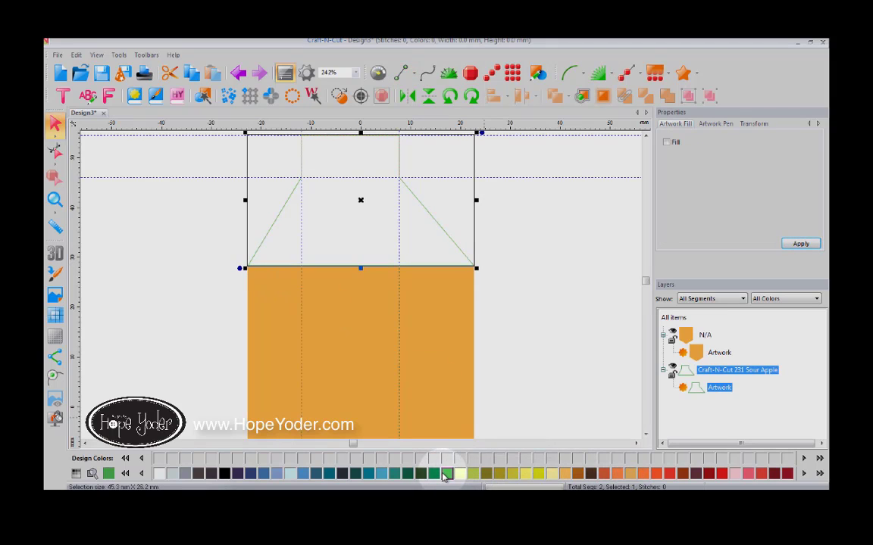
left_click(666, 144)
left_click(802, 244)
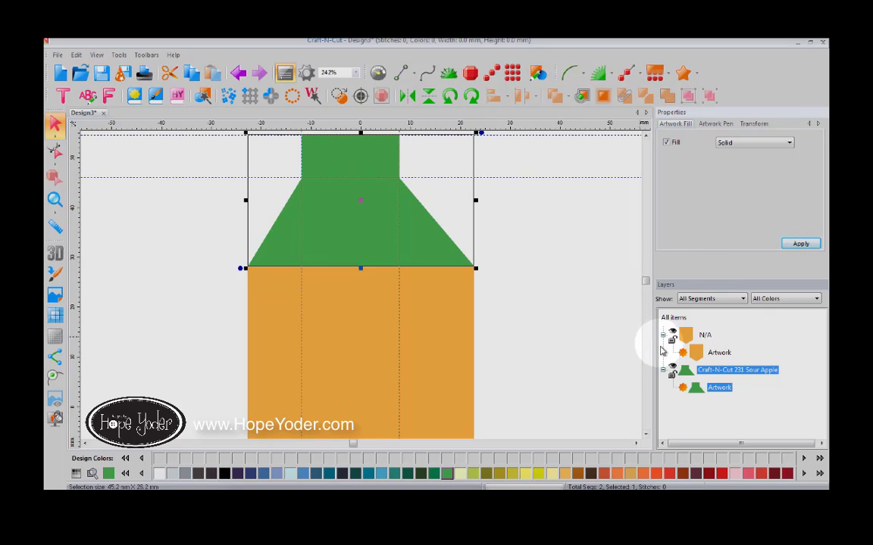
Step: Remove the fill from the orange pointed shape, leaving only its outline
left_click(687, 335)
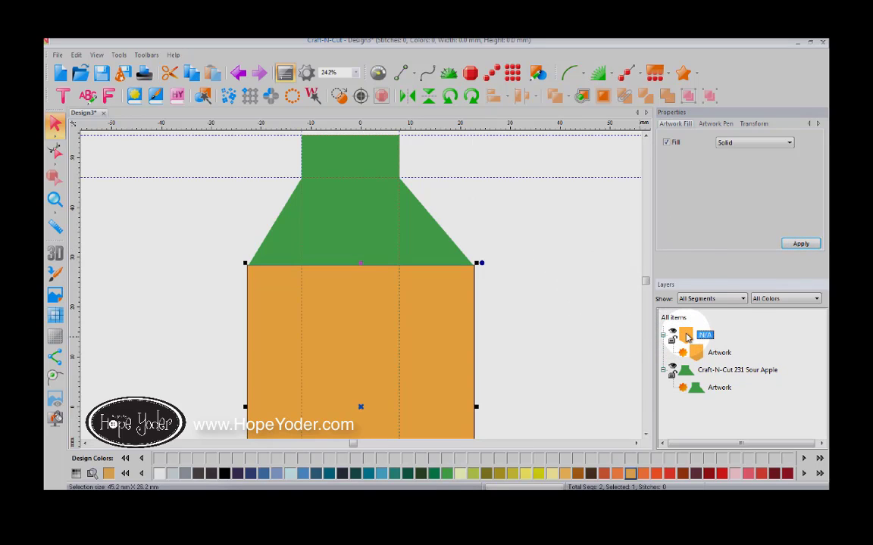
left_click(666, 143)
left_click(800, 243)
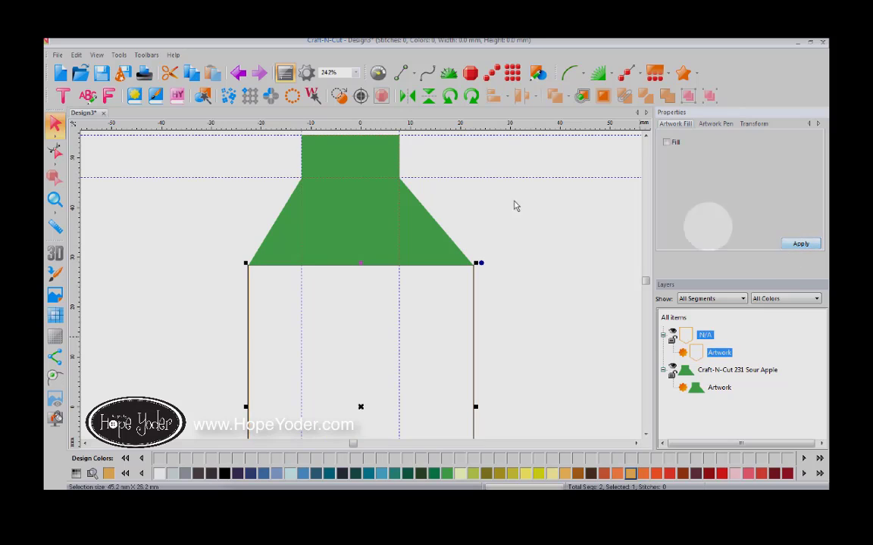
Step: Inspect the joint between both shapes up close and move the green shape up about 2 mm from the pointed outline
left_click(55, 199)
left_click_drag(222, 242, 551, 295)
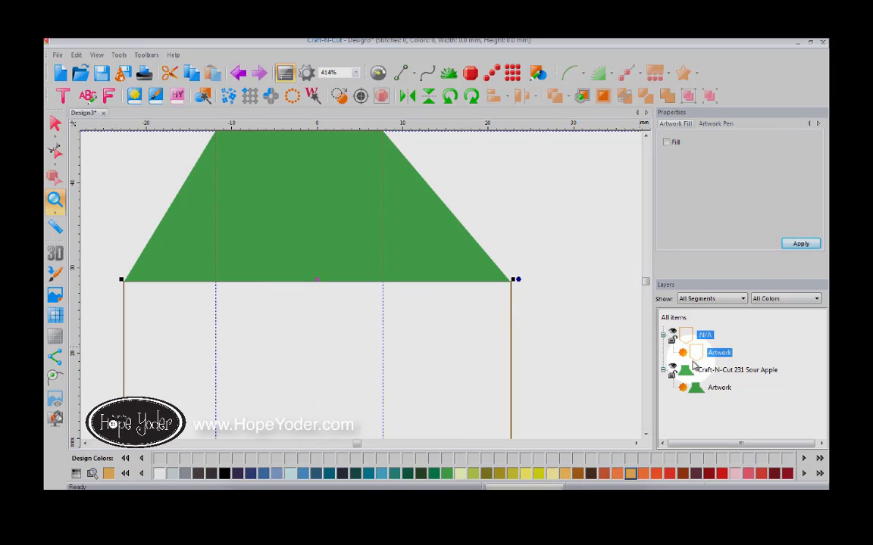
left_click(712, 369)
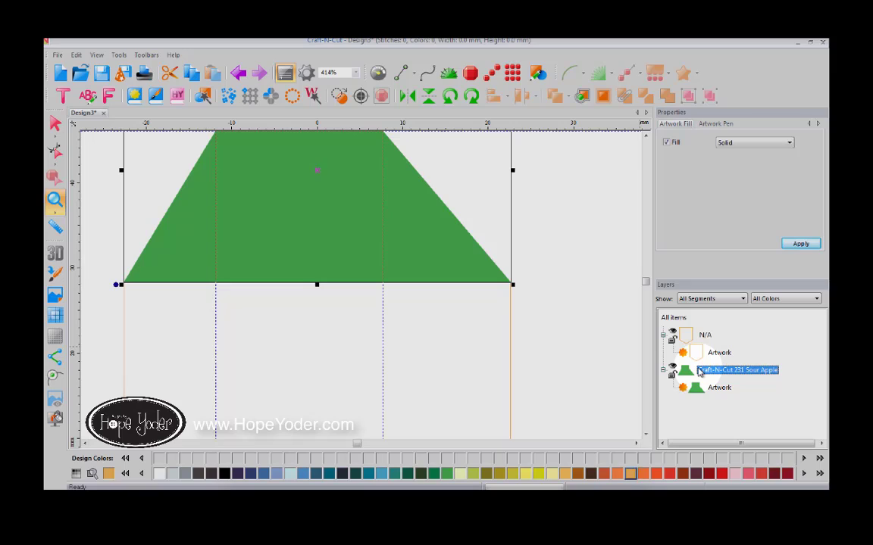
left_click(342, 188)
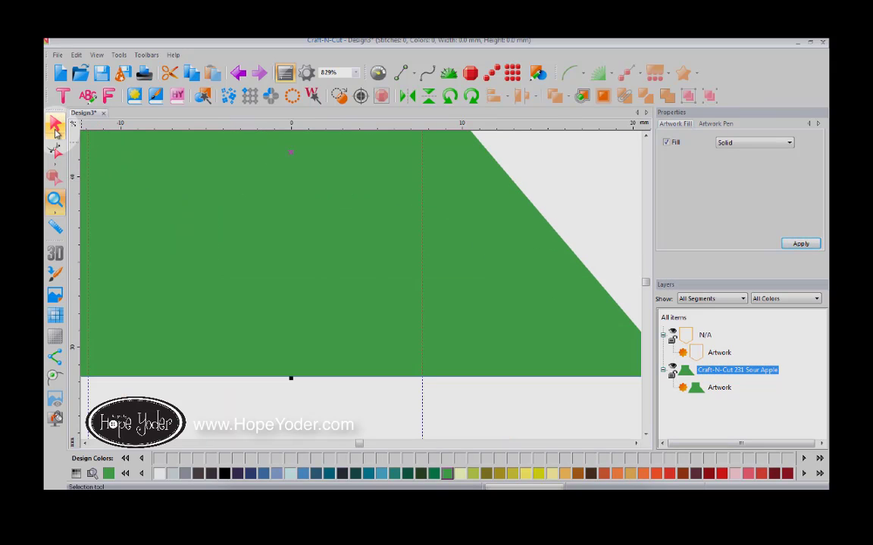
left_click(54, 200)
left_click(55, 122)
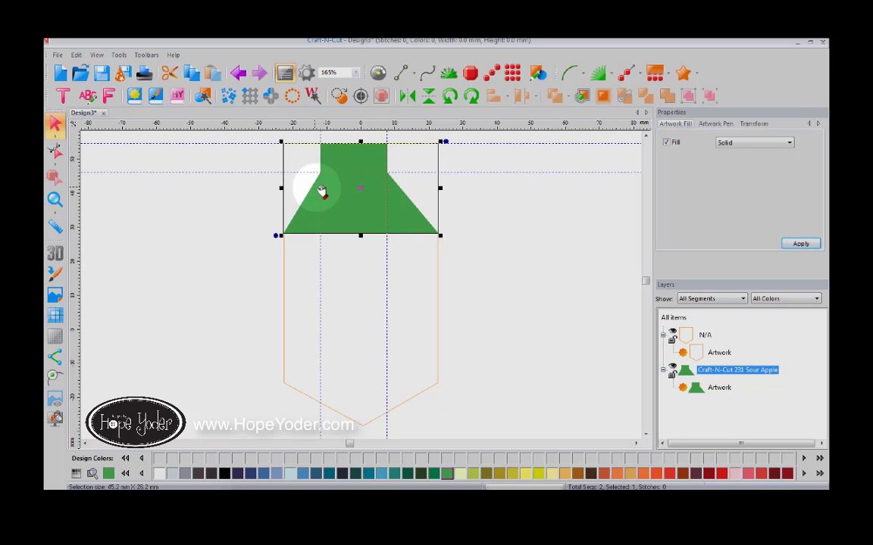
left_click_drag(347, 191, 344, 180)
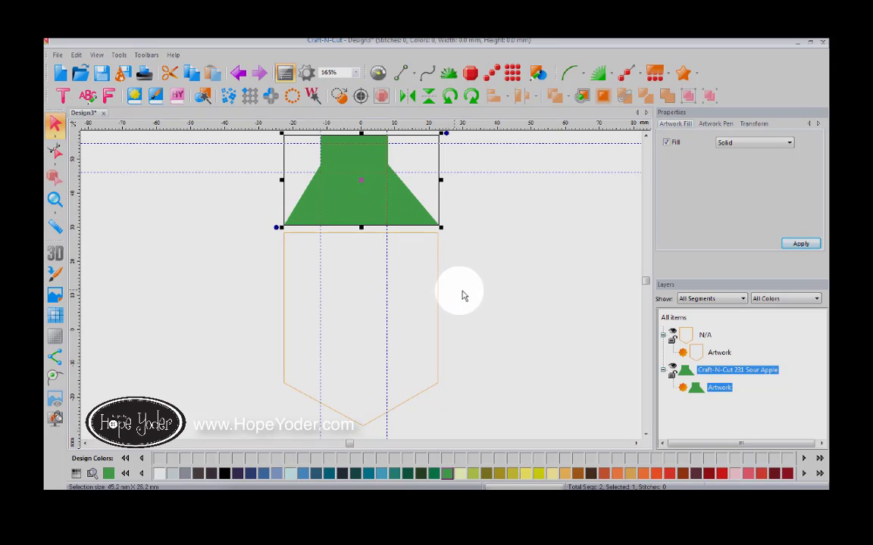